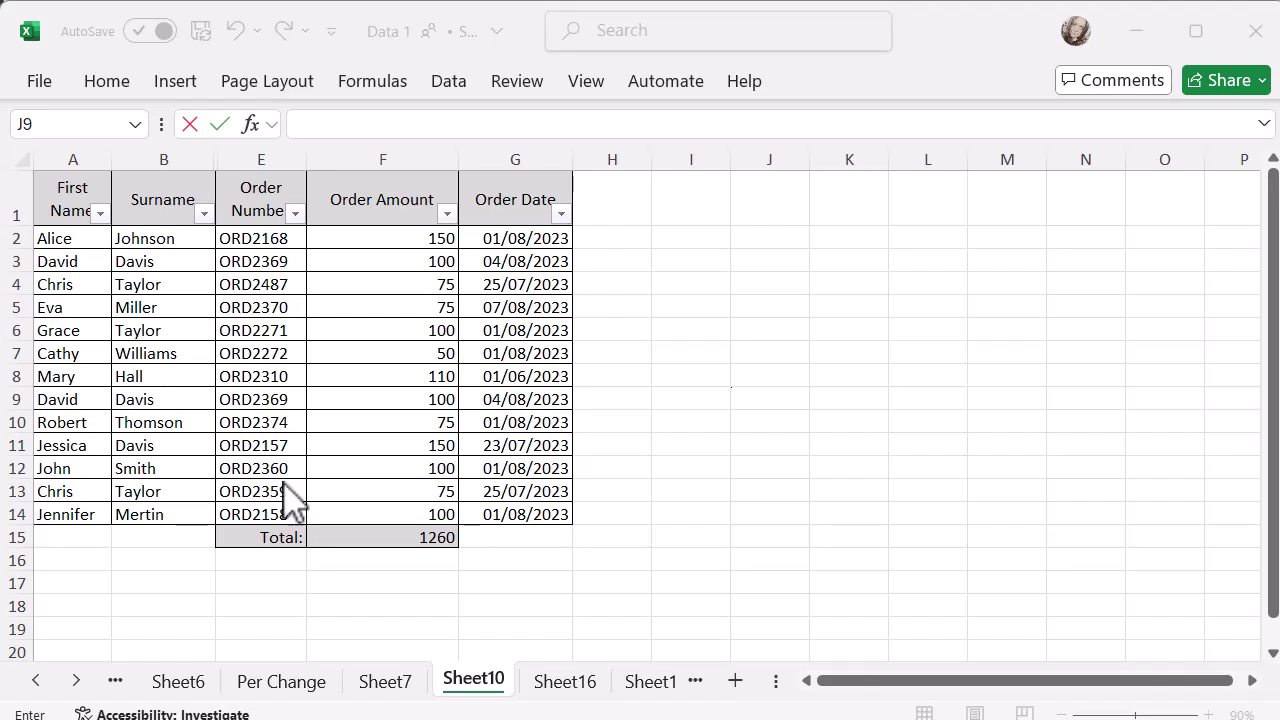
# Check the 1260 total's formula, test typing 'Units' into F3, then undo back to 100
pyautogui.click(338, 531)
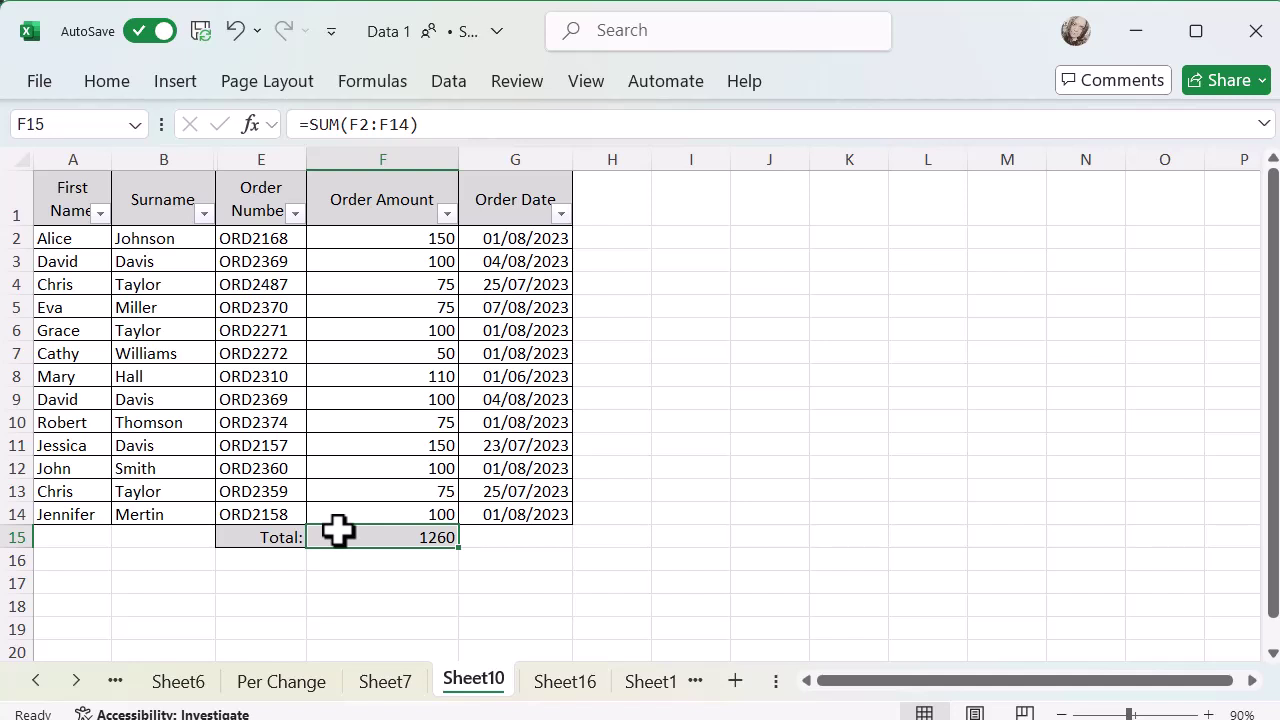
pyautogui.click(389, 260)
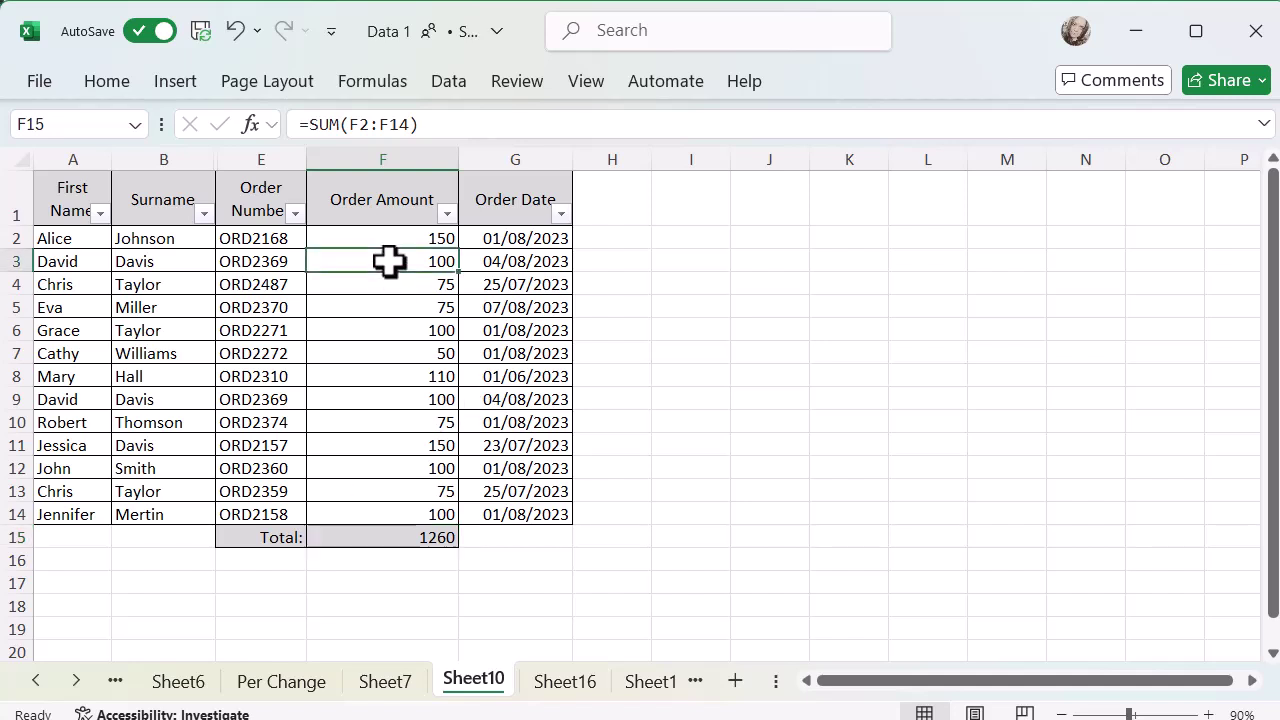
pyautogui.click(342, 124)
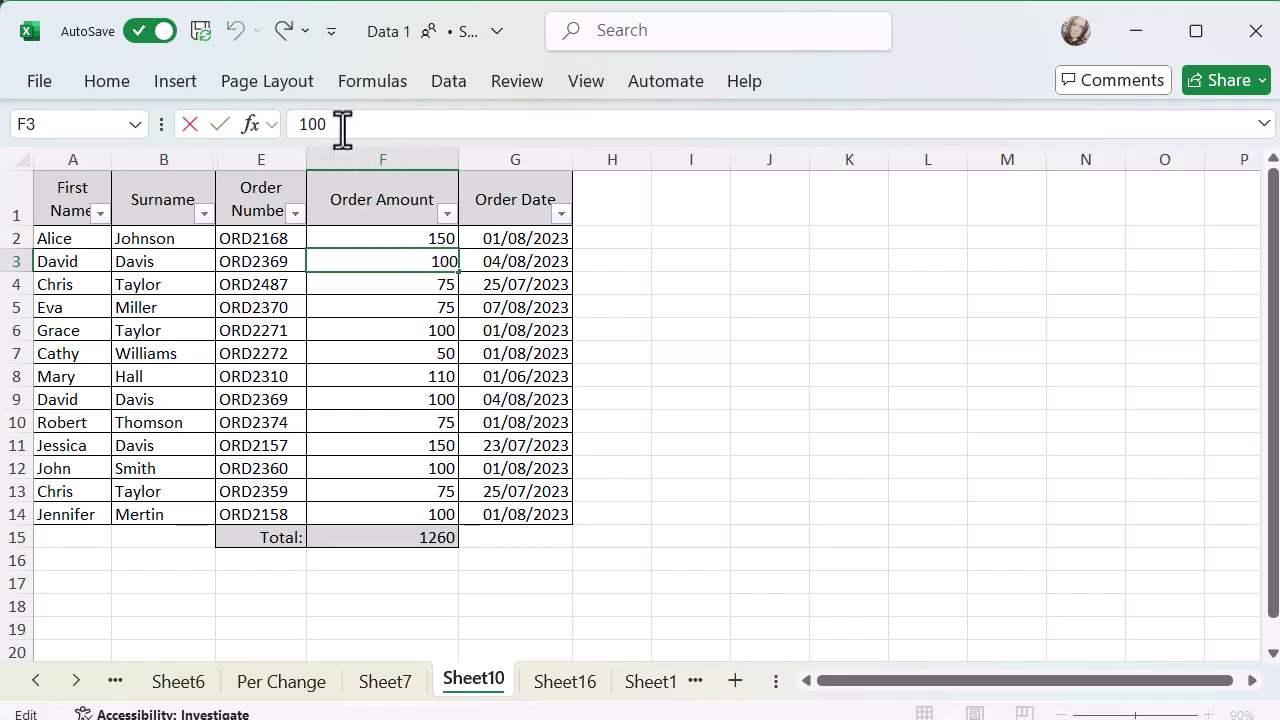
pyautogui.write('Units')
pyautogui.press('Return')
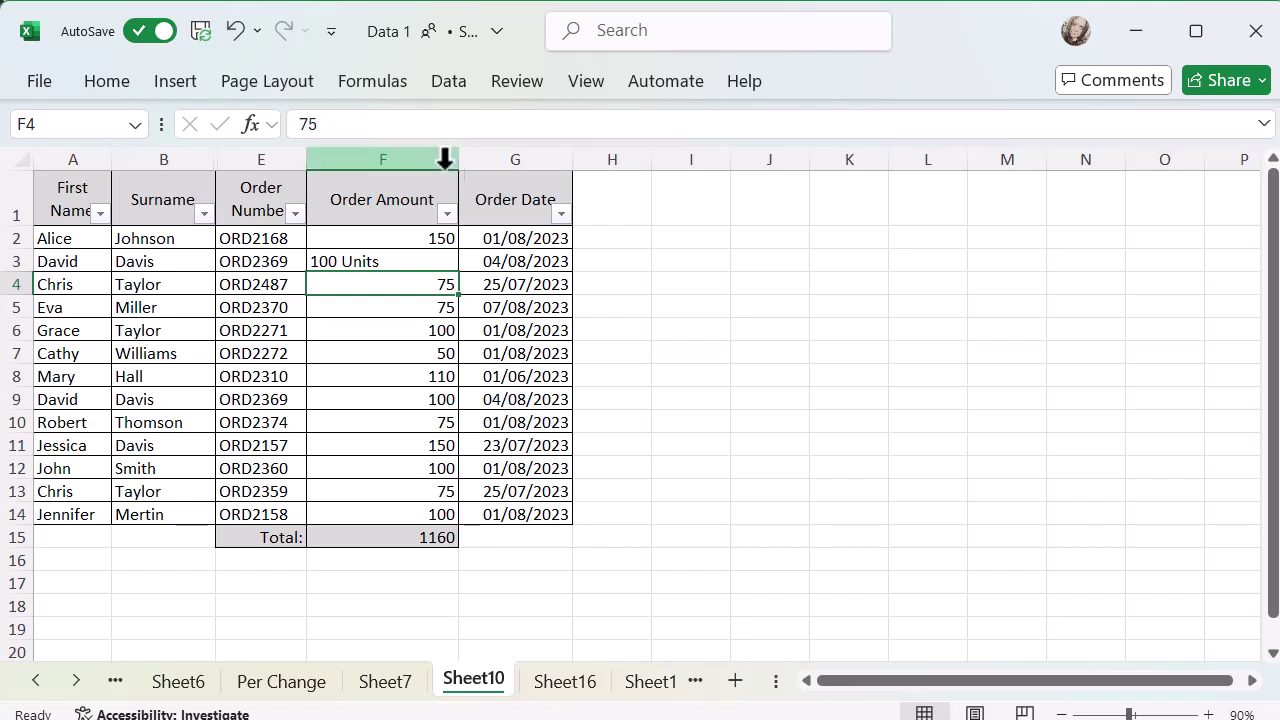
pyautogui.click(238, 32)
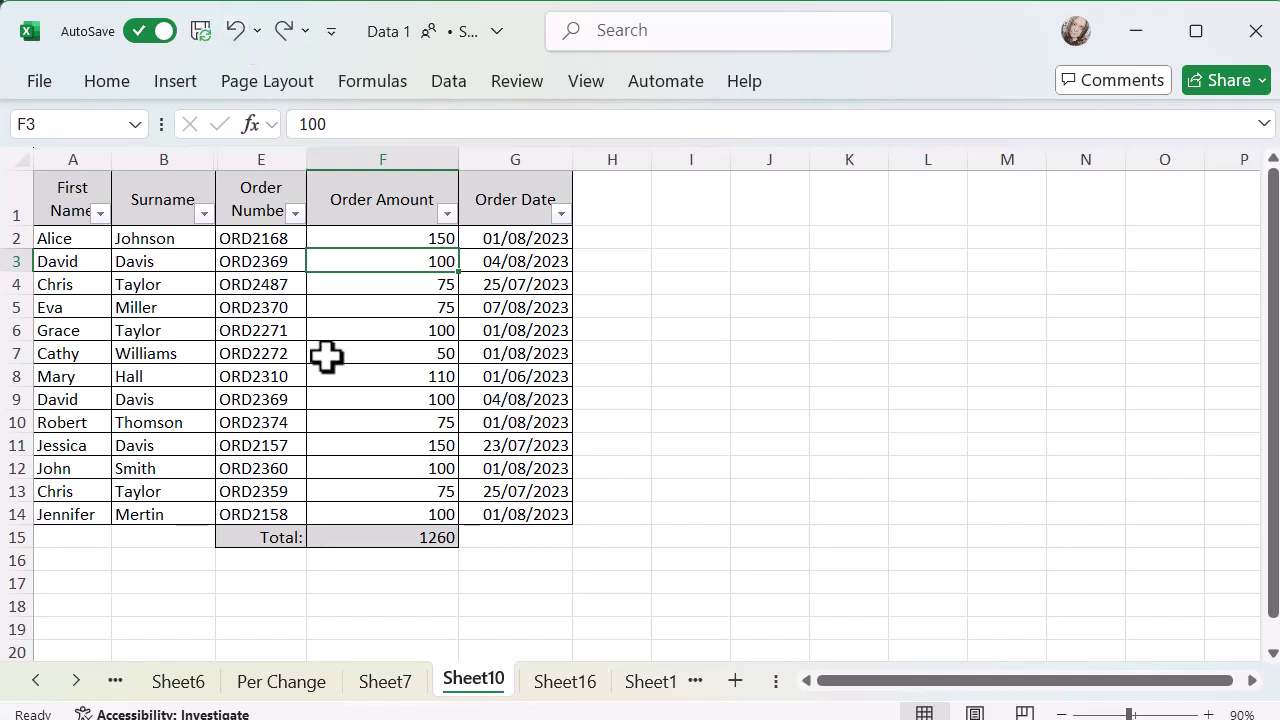
# Open Format Cells for F2 (150) and show the Custom number format codes
pyautogui.click(383, 242)
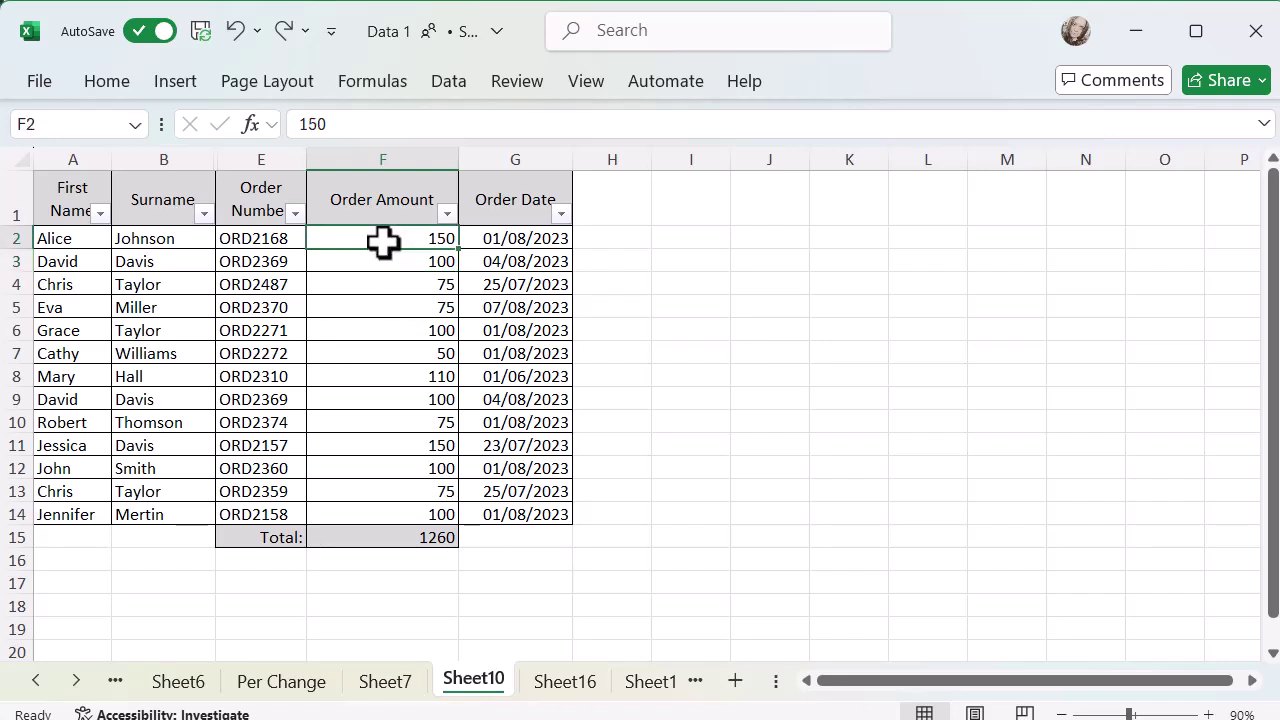
pyautogui.rightClick(383, 242)
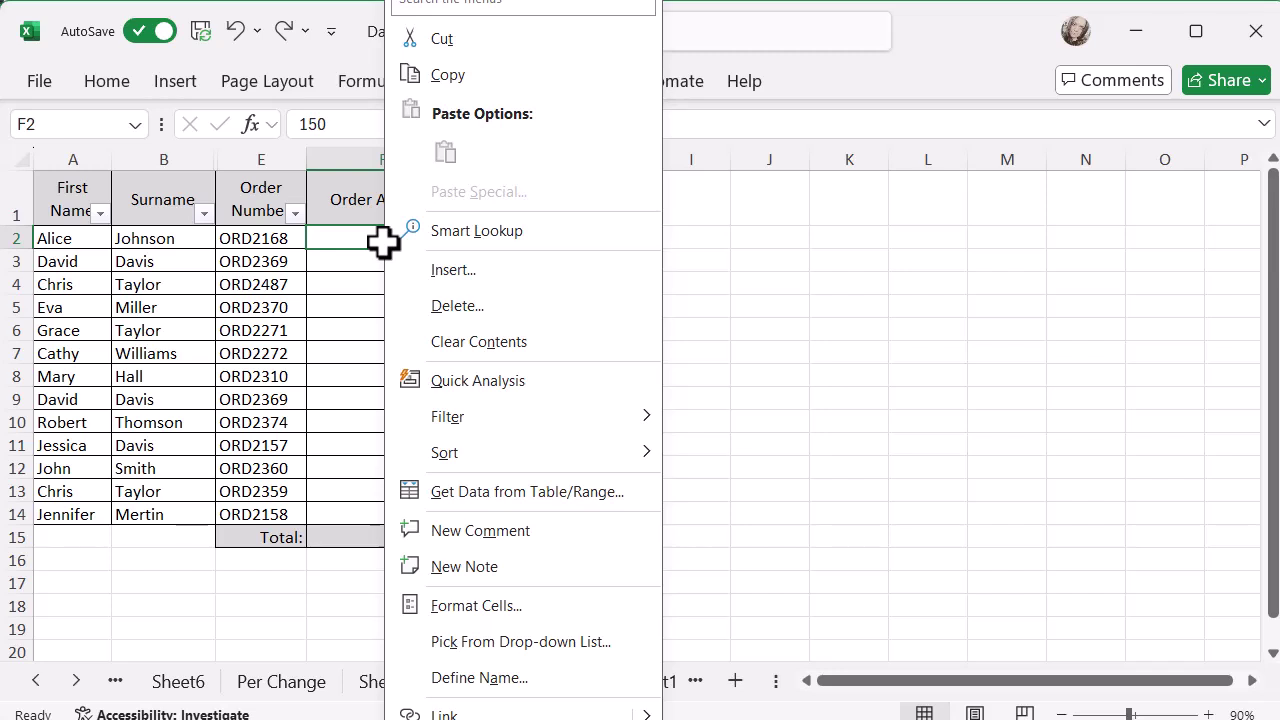
pyautogui.click(485, 606)
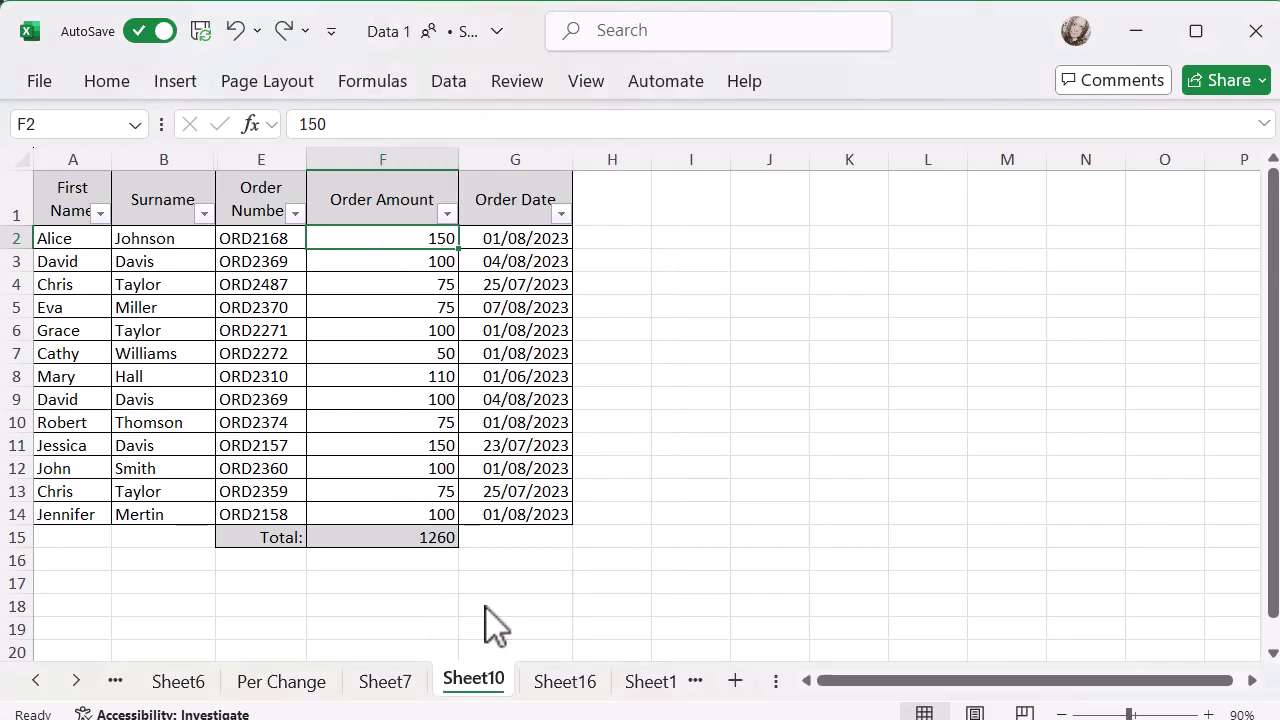
pyautogui.moveTo(449, 246); pyautogui.dragTo(876, 52)
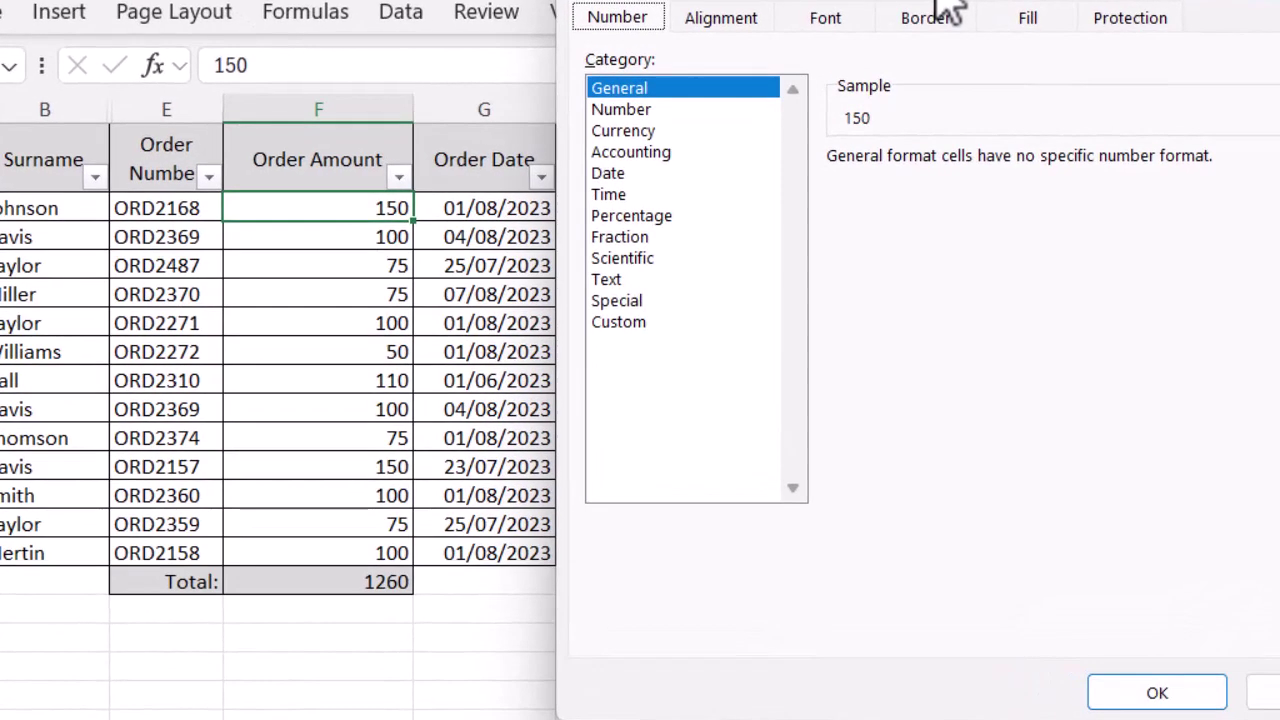
pyautogui.click(624, 324)
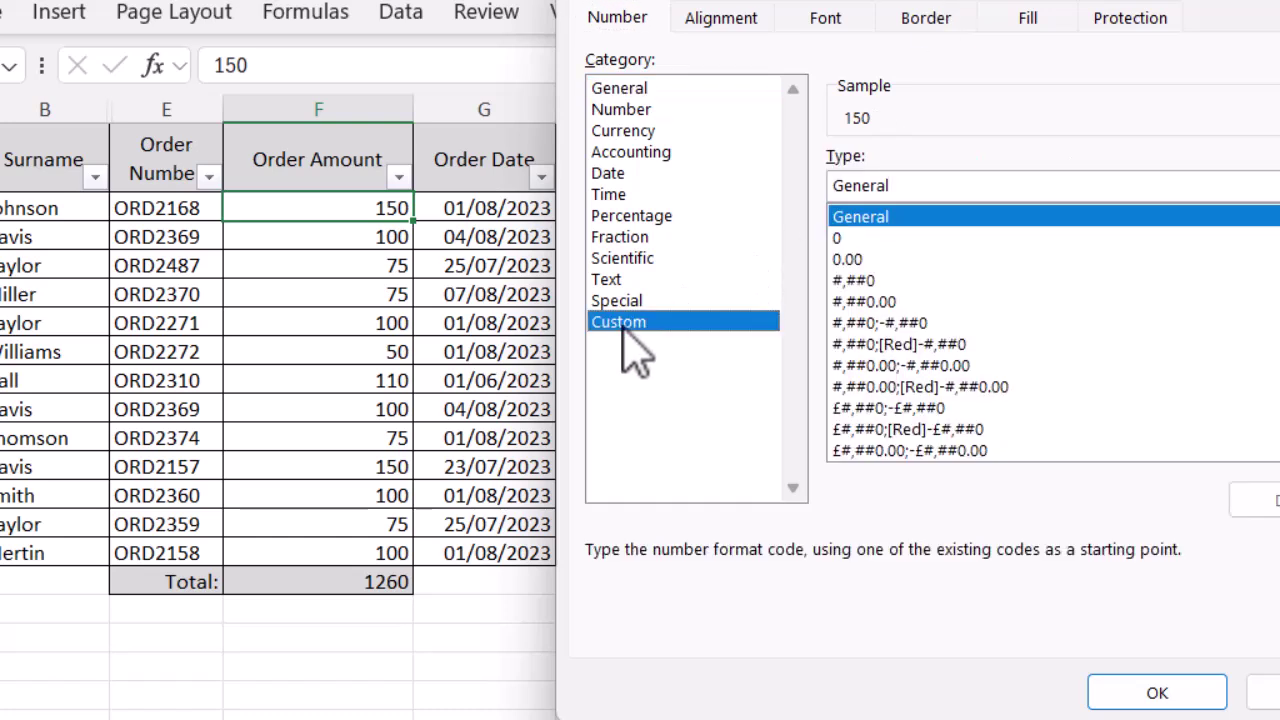
# Give F2 the custom format 0" Units" so it displays 150 Units
pyautogui.click(864, 239)
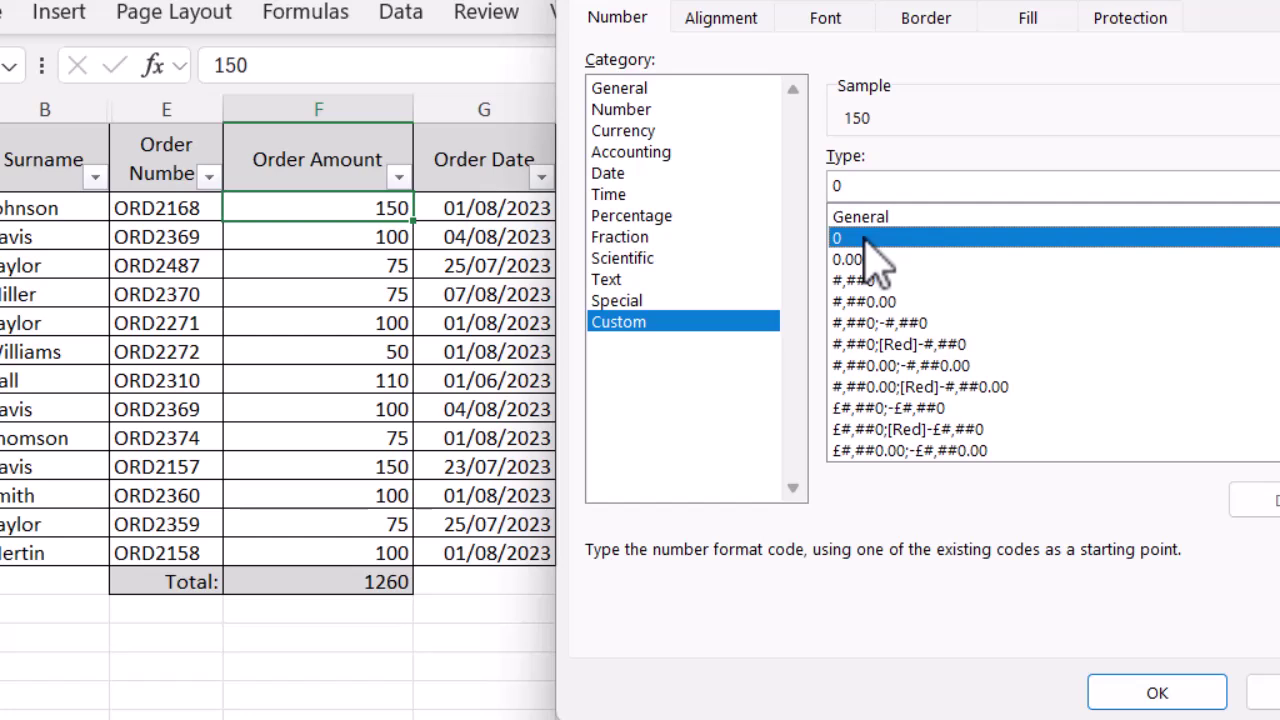
pyautogui.click(853, 182)
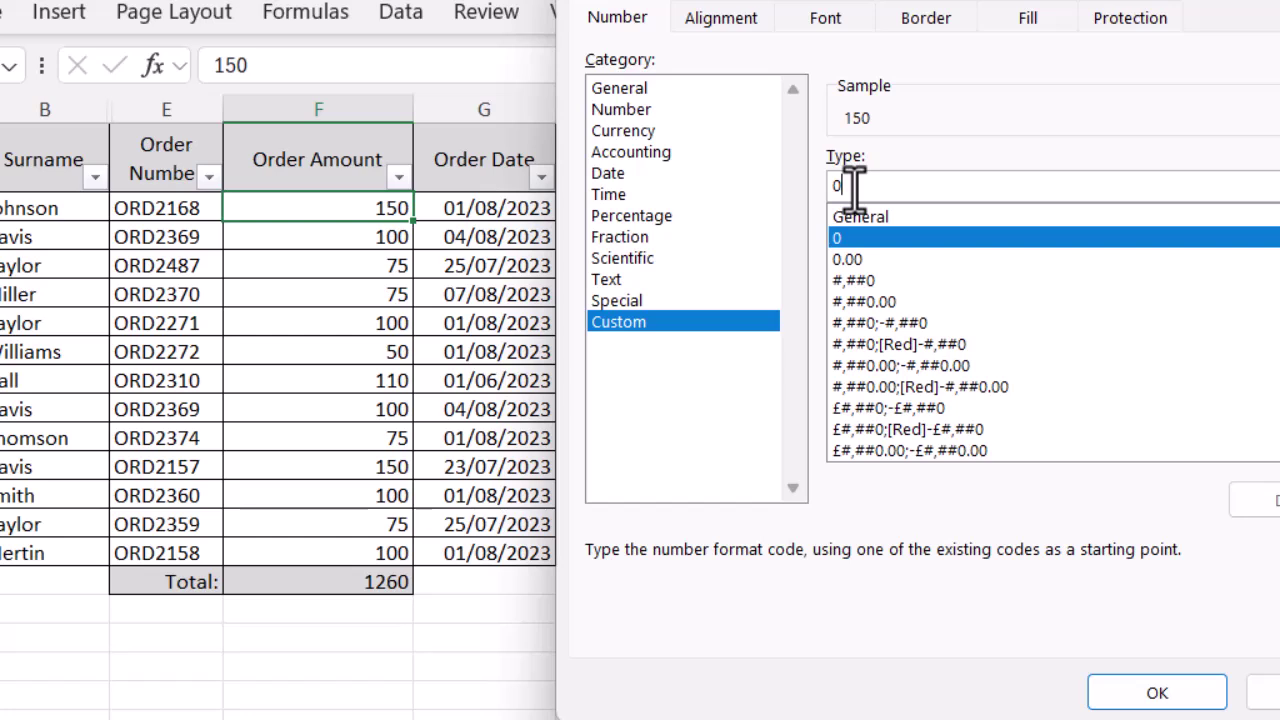
pyautogui.write('"')
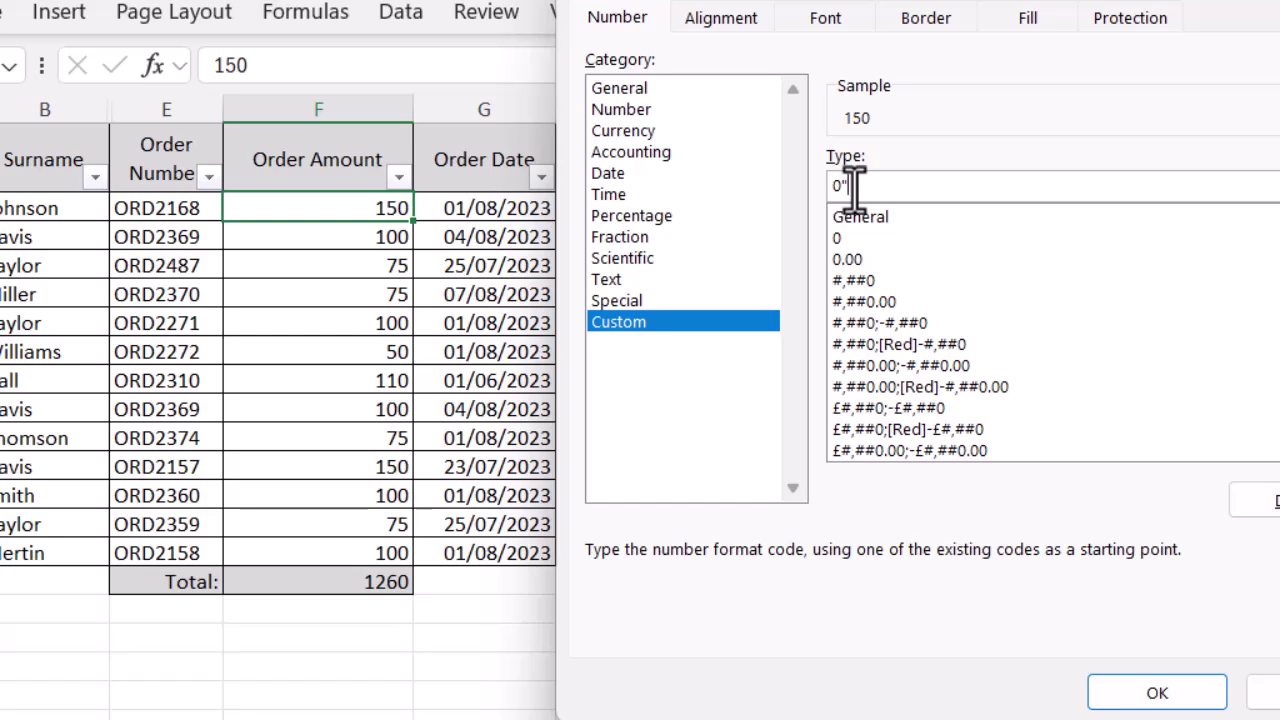
pyautogui.write('Units"')
pyautogui.press('Left')
pyautogui.press('Left')
pyautogui.press('Left')
pyautogui.press('Left')
pyautogui.press('Left')
pyautogui.press('Left')
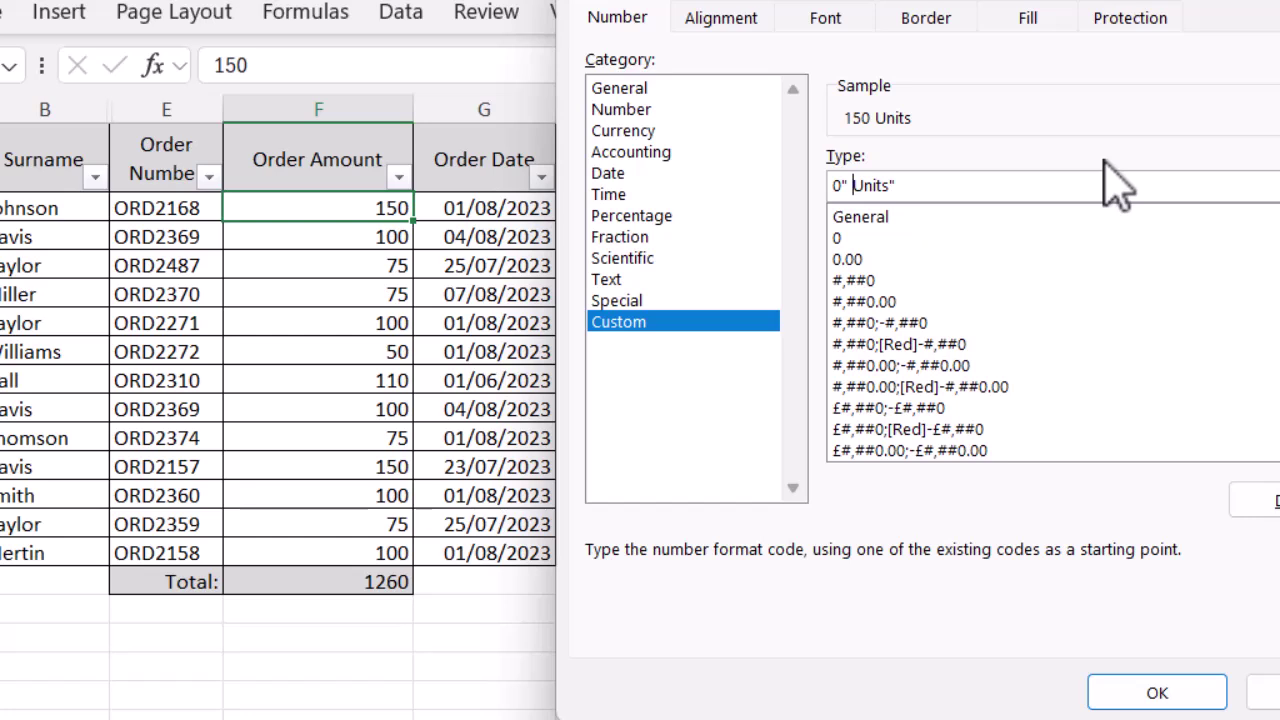
pyautogui.click(1116, 692)
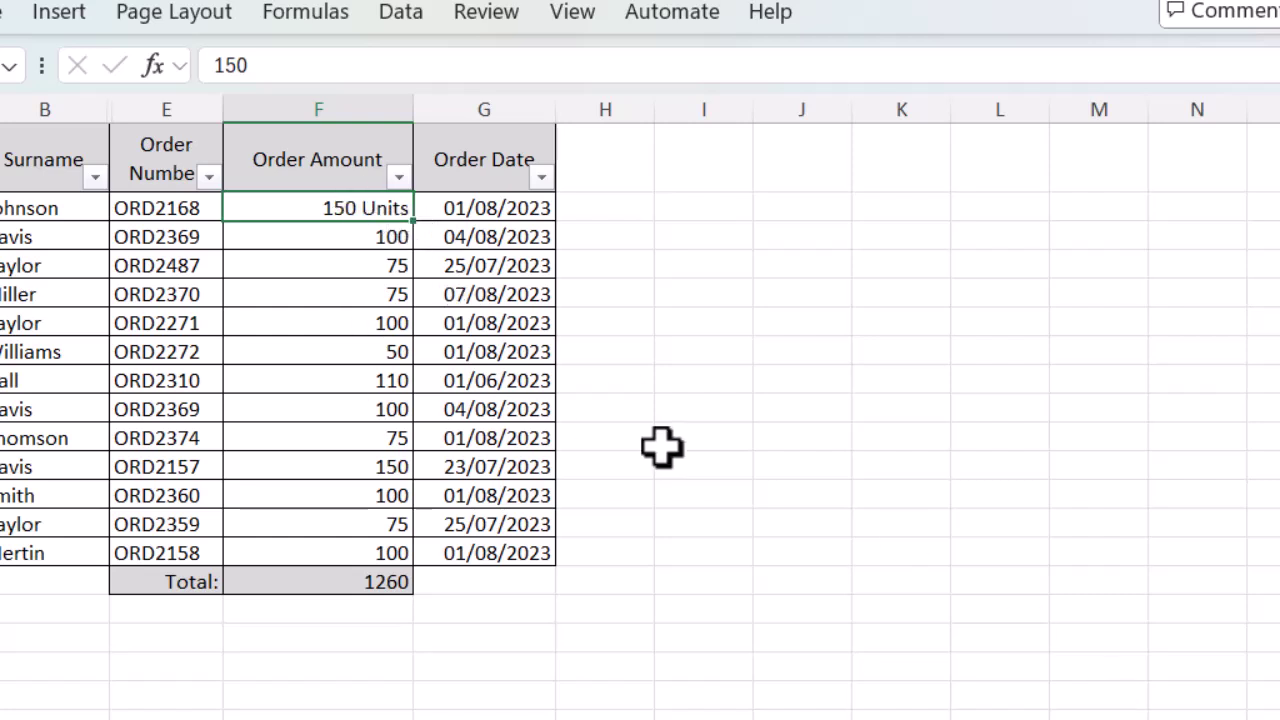
# Apply the same 0" Units" custom format to F3:F14, then deselect the range
pyautogui.moveTo(363, 237); pyautogui.dragTo(375, 545)
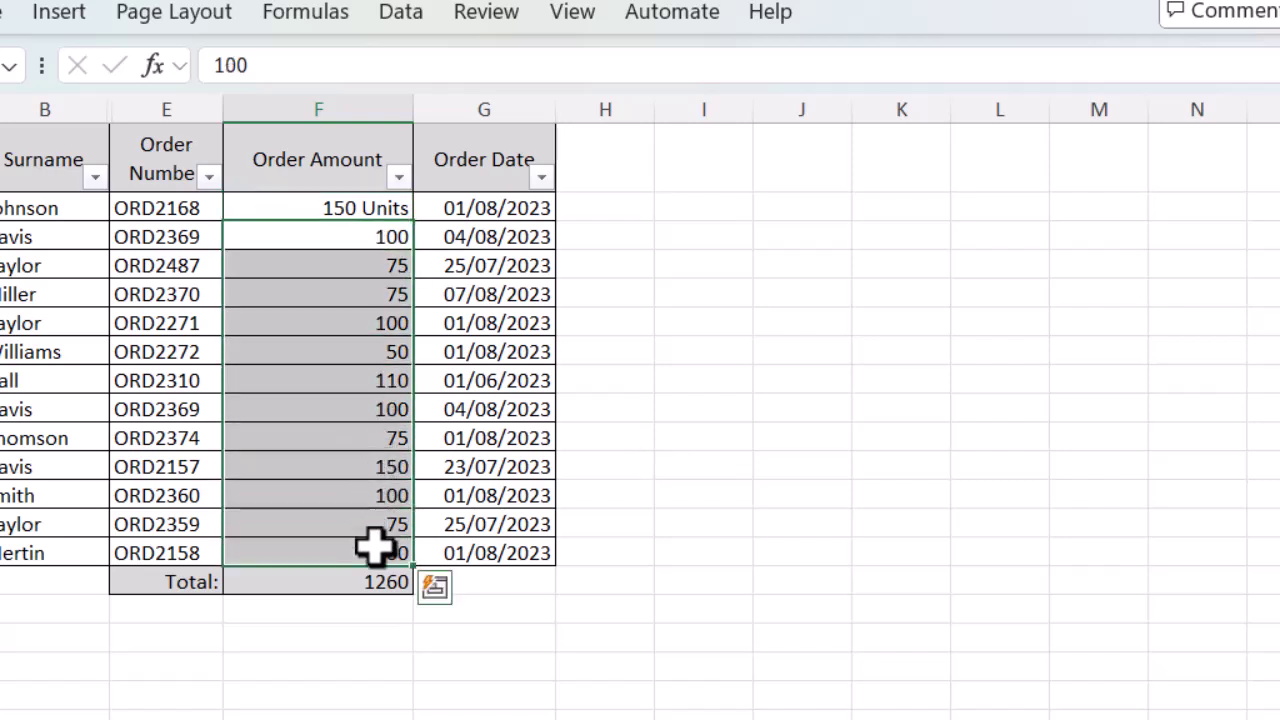
pyautogui.rightClick(375, 545)
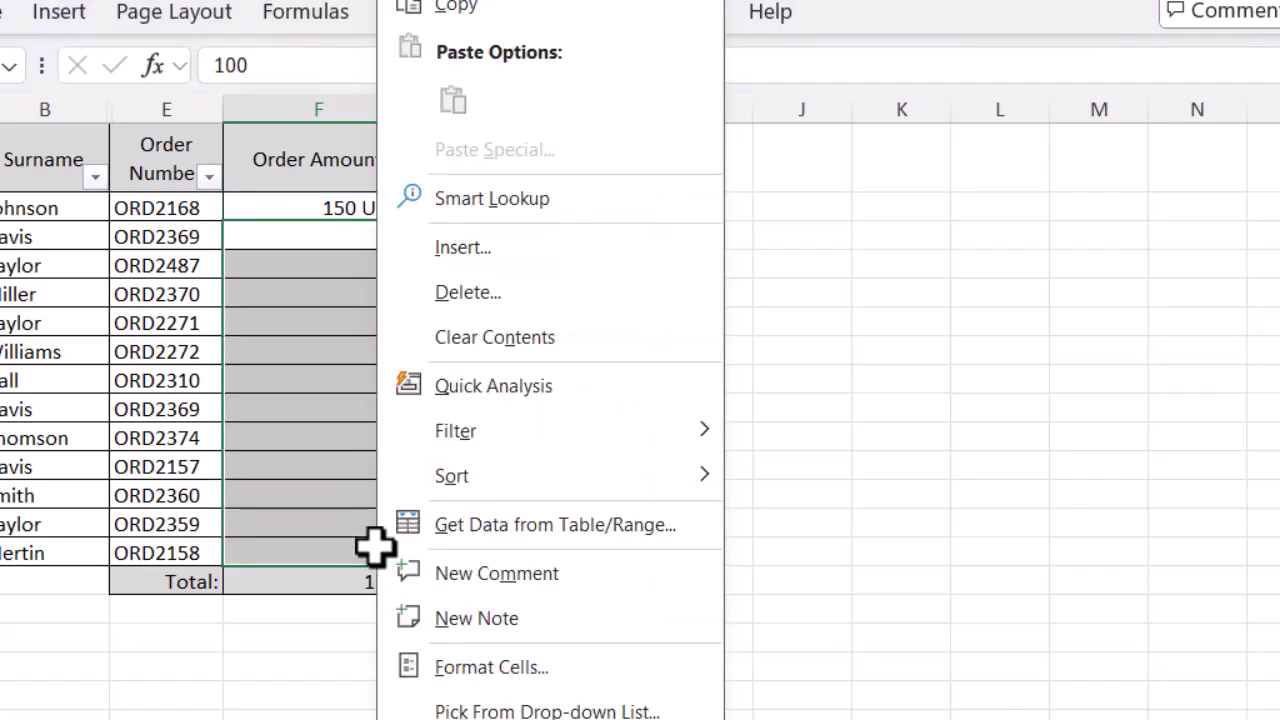
pyautogui.click(515, 676)
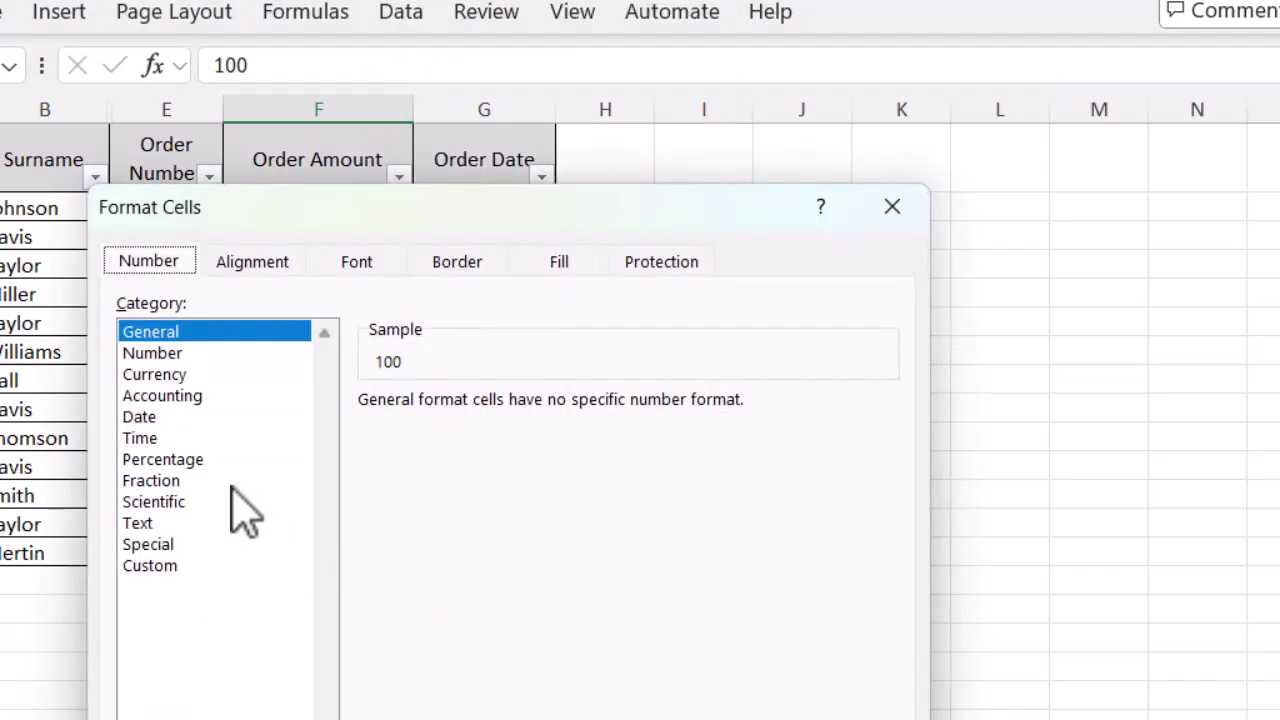
pyautogui.moveTo(663, 214); pyautogui.dragTo(1143, 3)
pyautogui.click(632, 322)
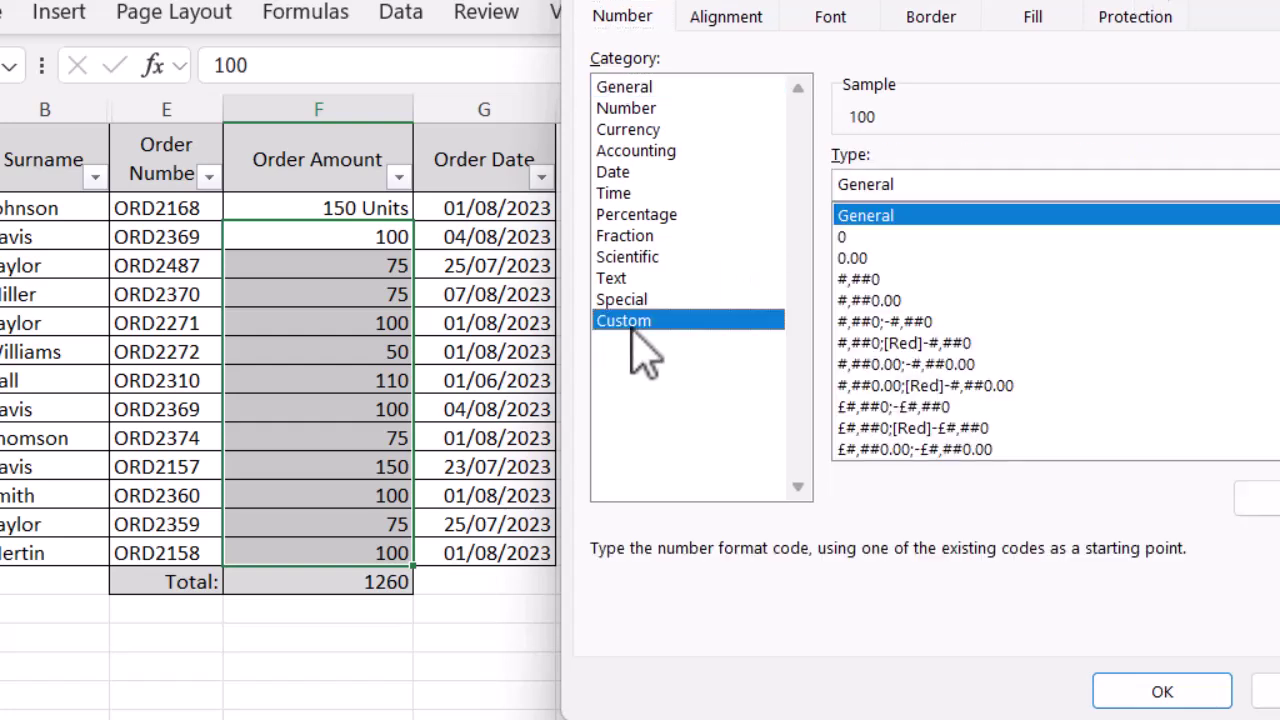
pyautogui.click(865, 237)
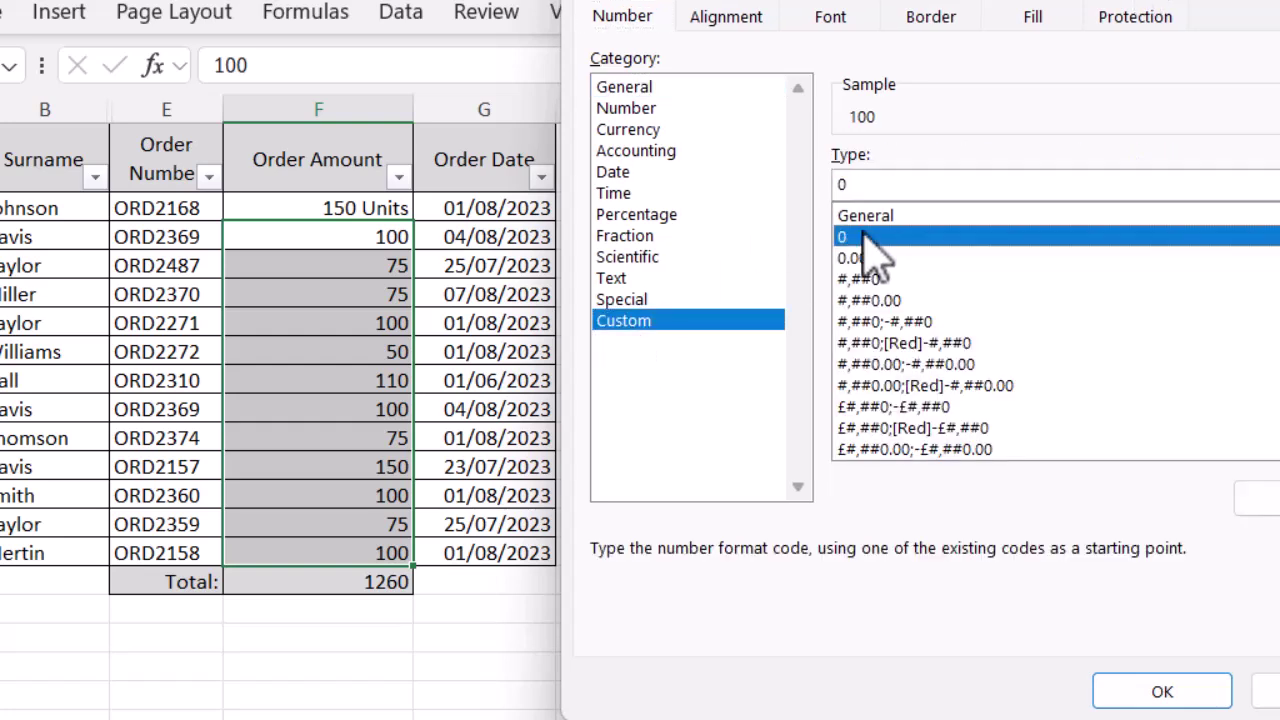
pyautogui.click(858, 183)
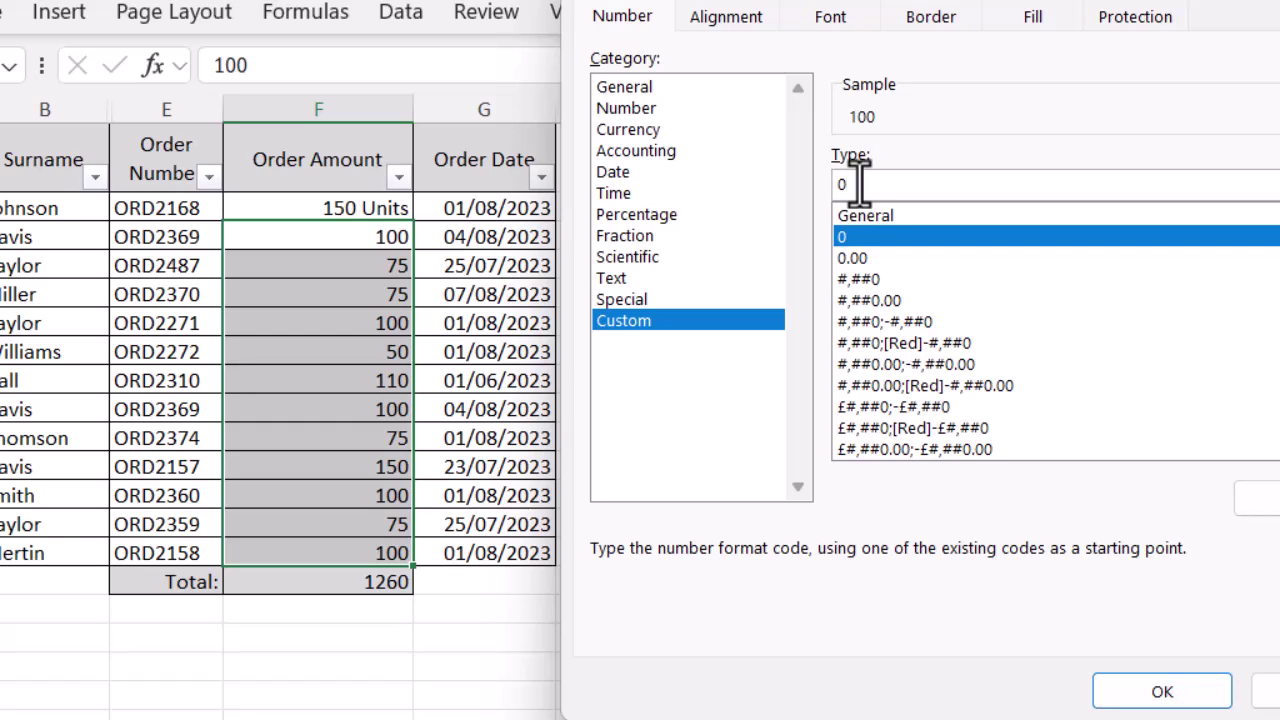
pyautogui.write('" Units"')
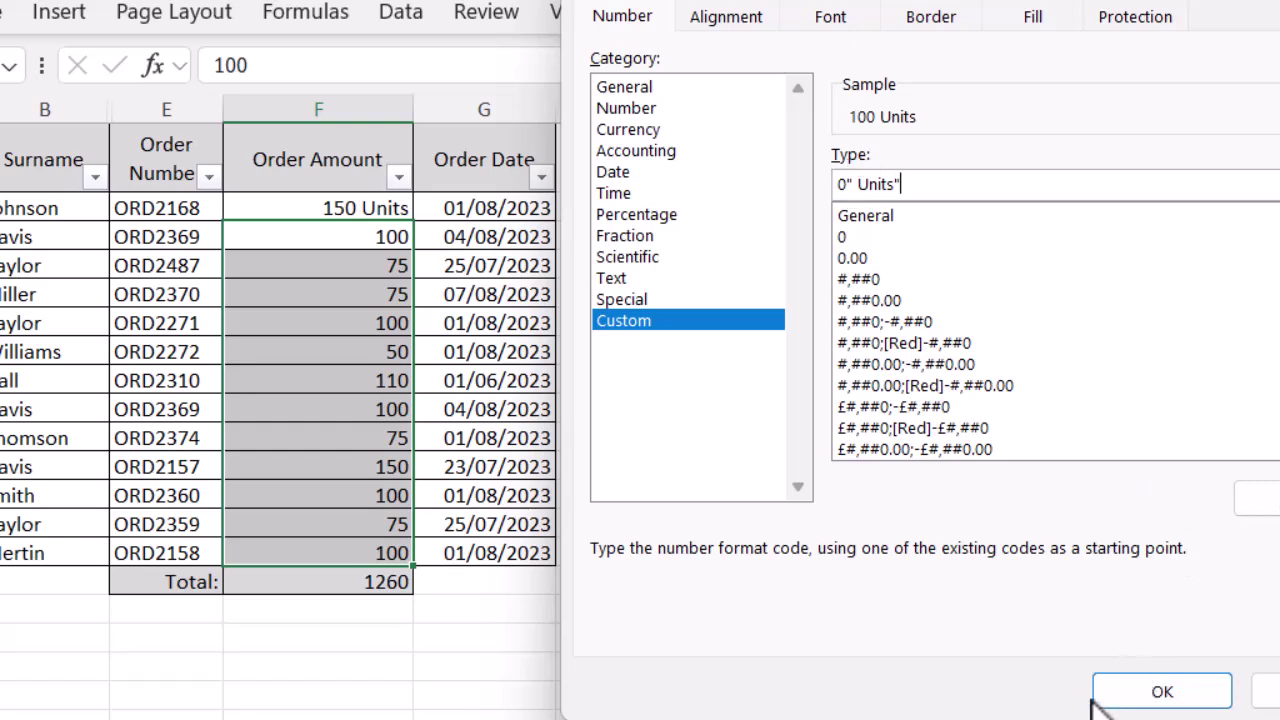
pyautogui.click(1157, 692)
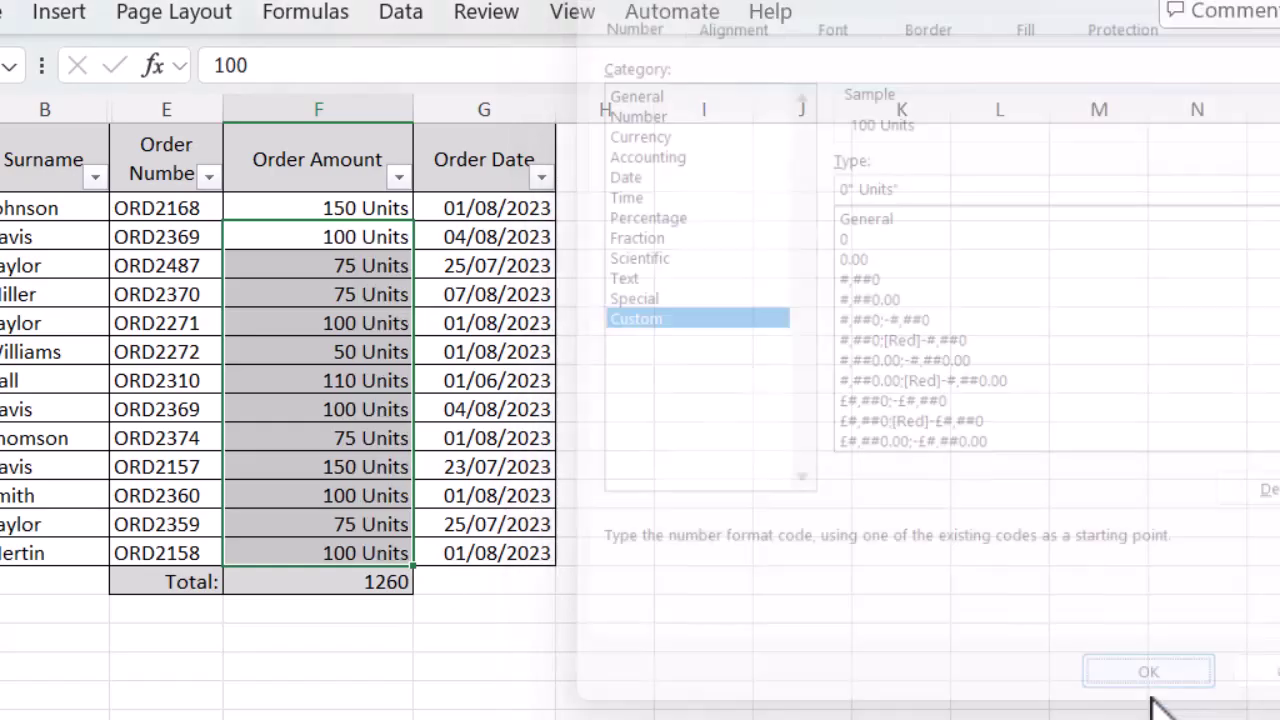
pyautogui.click(766, 662)
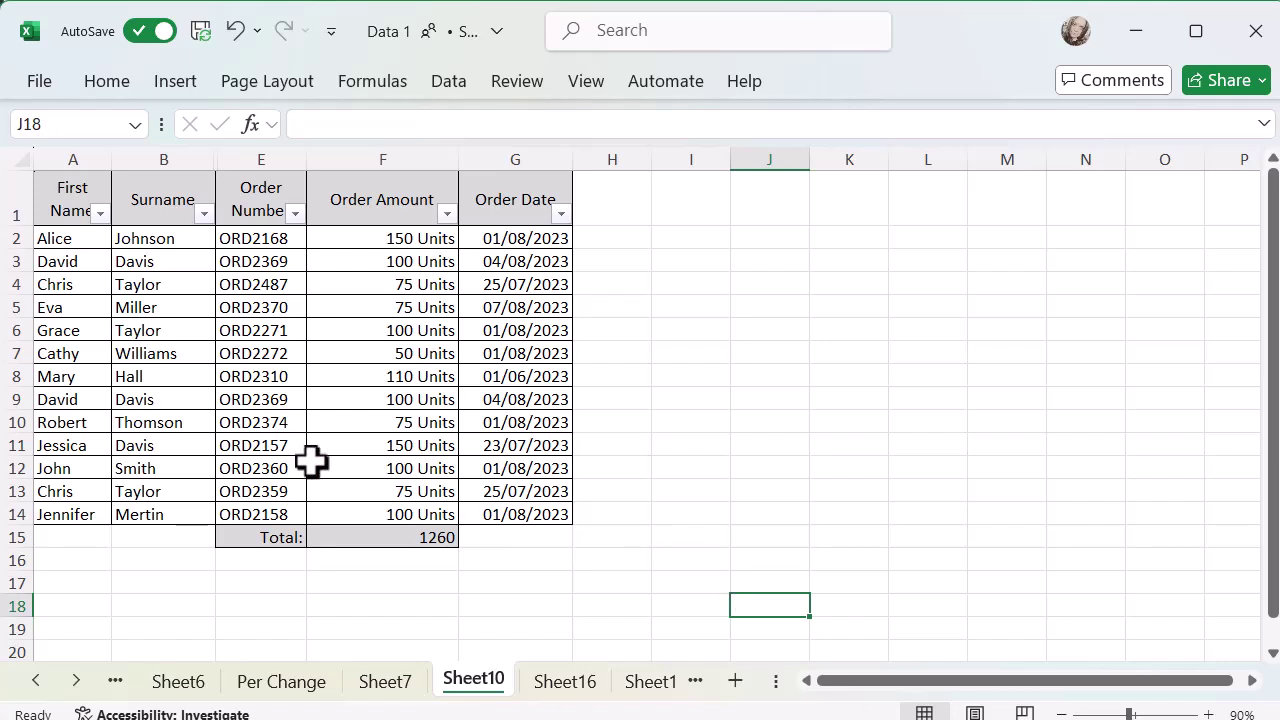
# Change F10 from 75 to 60 so the total recalculates to 1245
pyautogui.click(358, 414)
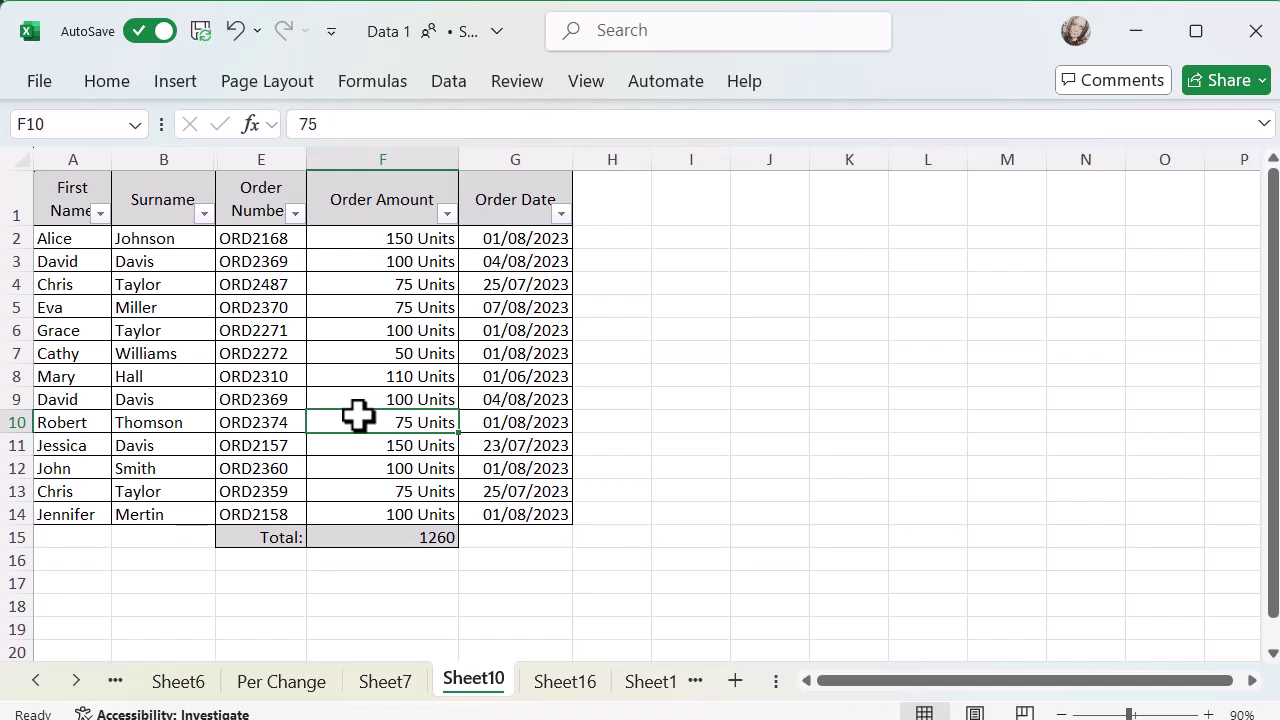
pyautogui.write('60')
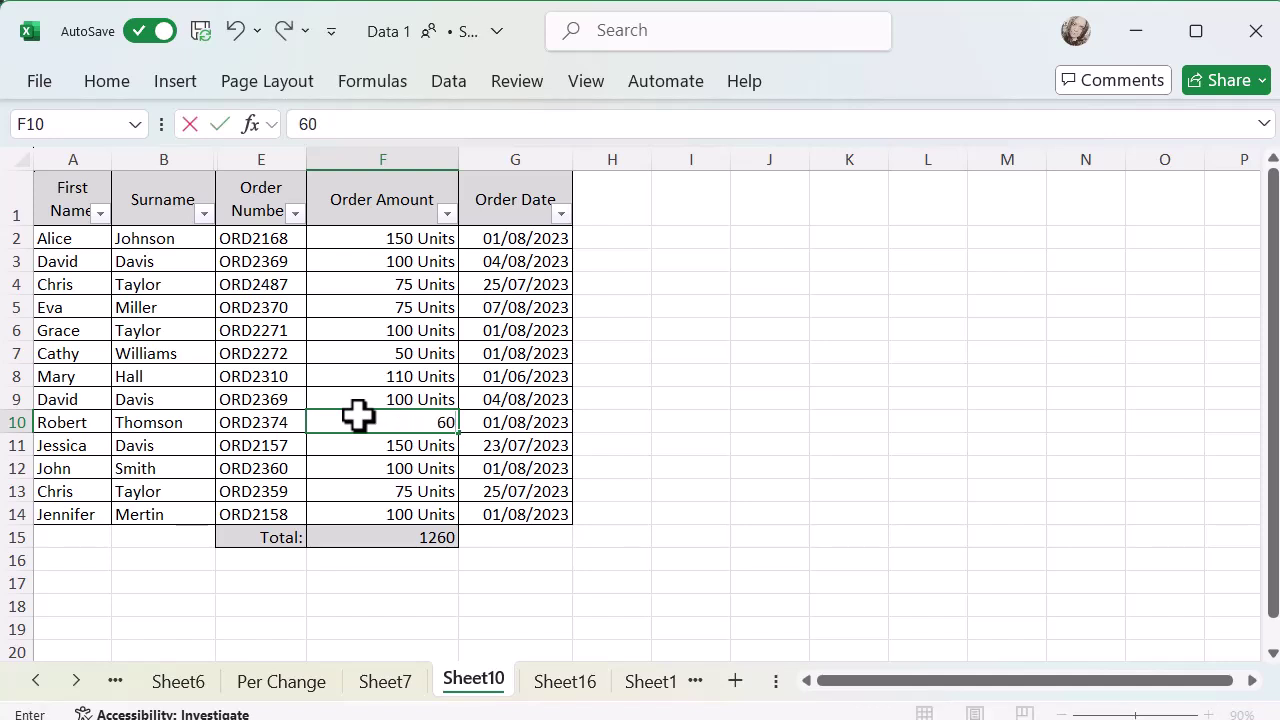
pyautogui.press('Return')
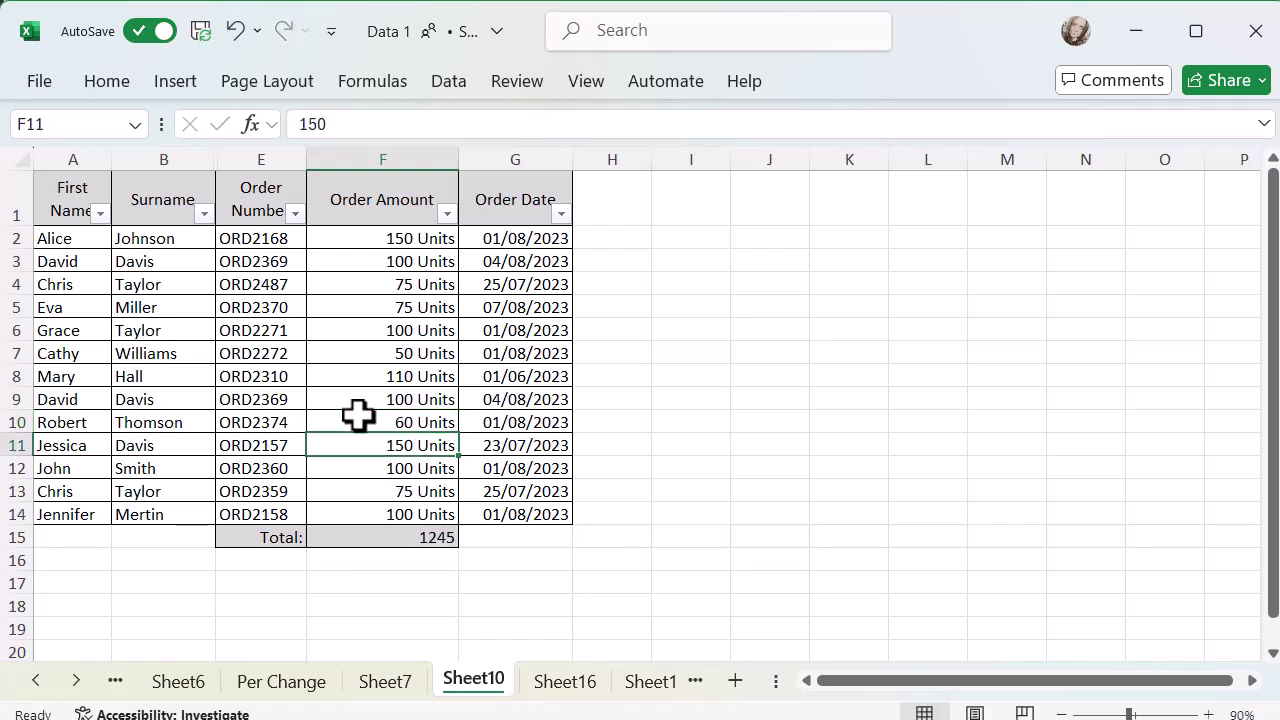